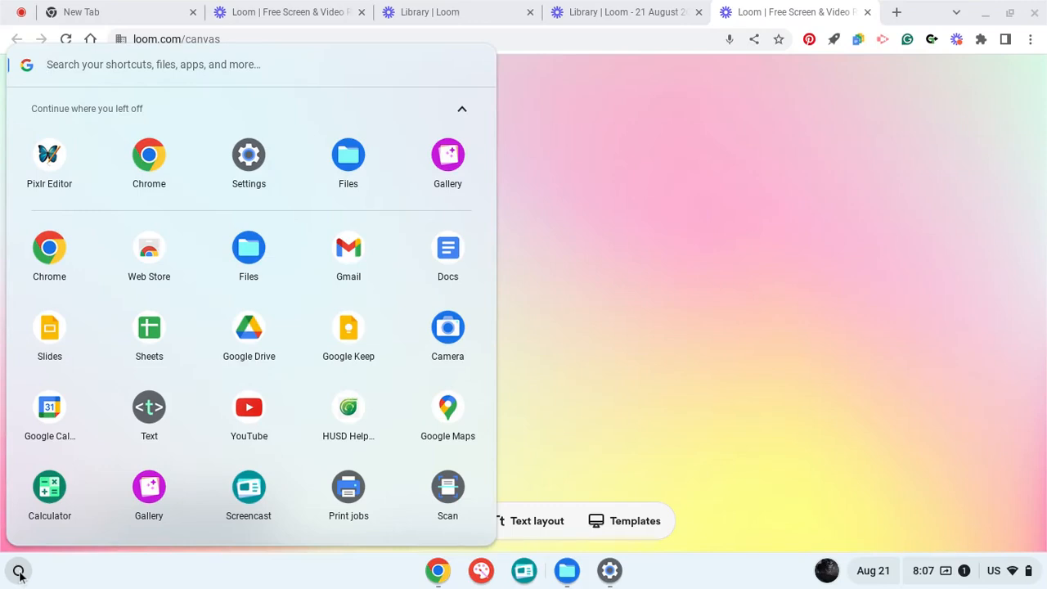
Launch Pixlr Editor and open Copy of DSC_0004.JPG from My Drive, pre-resized to Ultra HD at 3840 x 2563 px
click(51, 153)
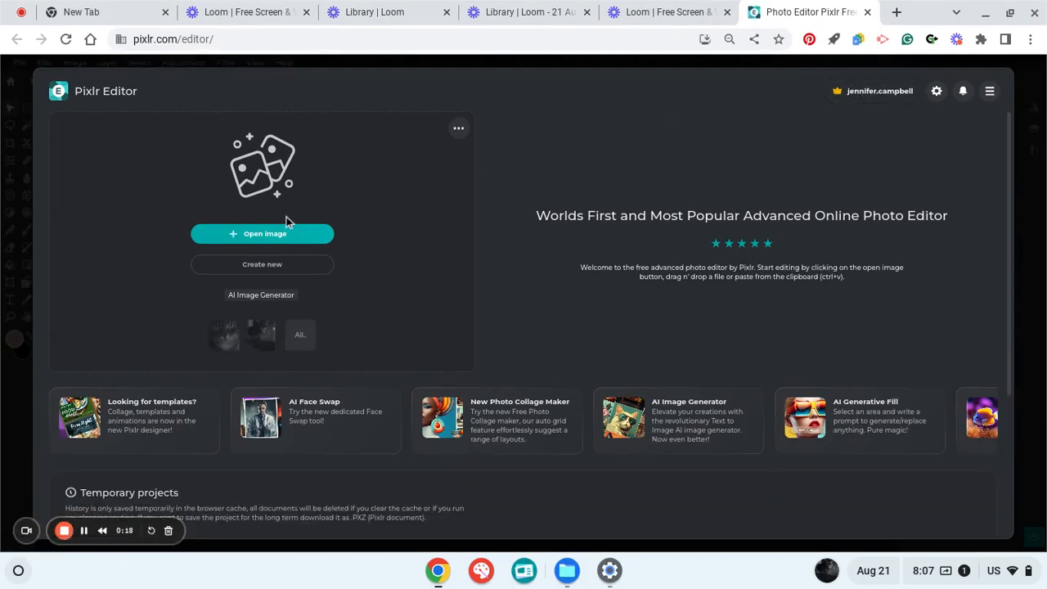
click(280, 237)
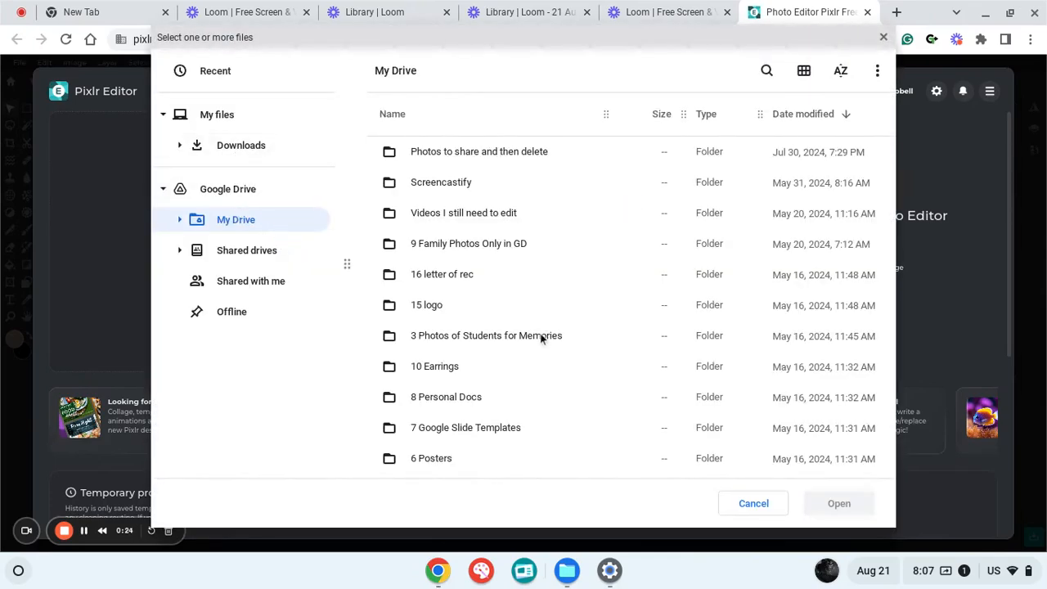
scroll(543, 336, down, 5)
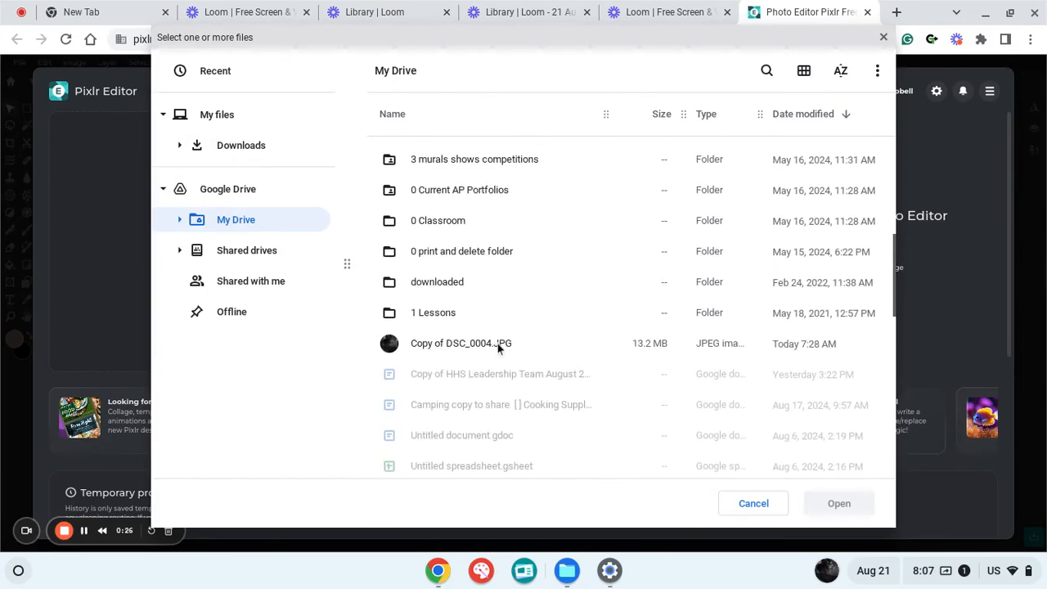
click(497, 343)
click(839, 503)
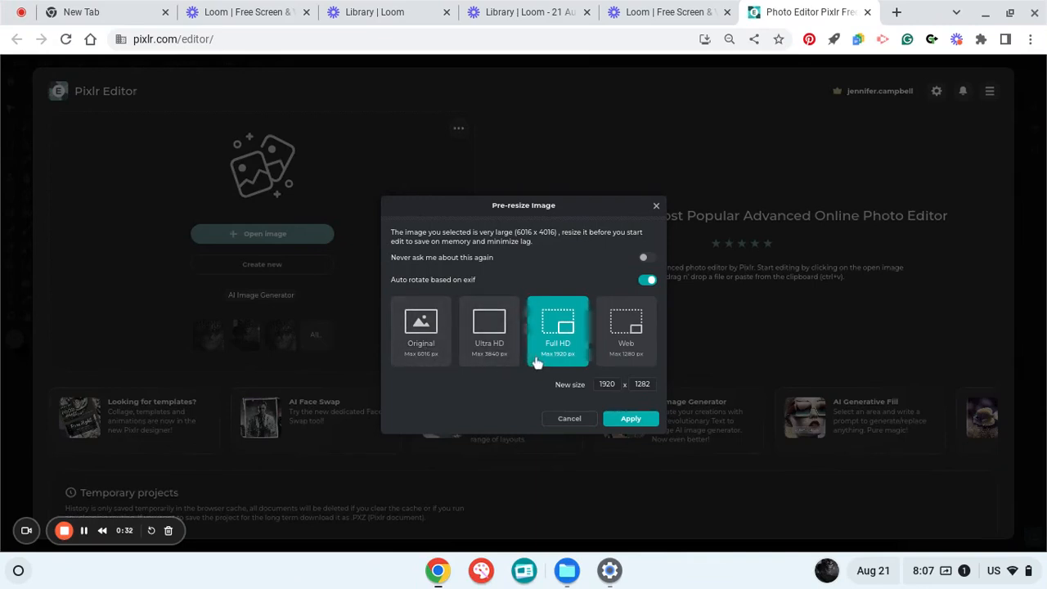
click(491, 353)
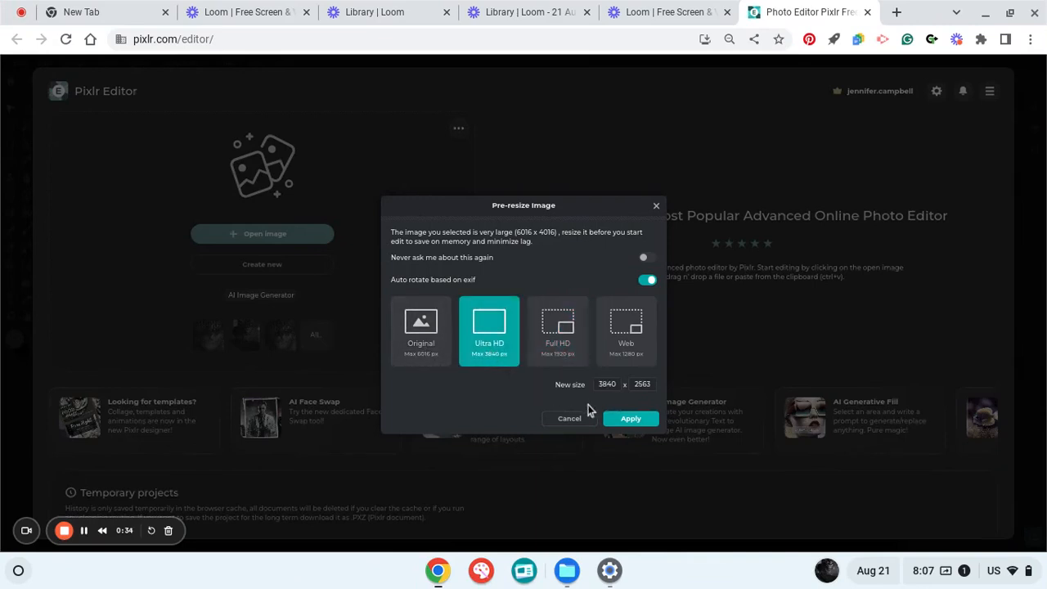
click(631, 421)
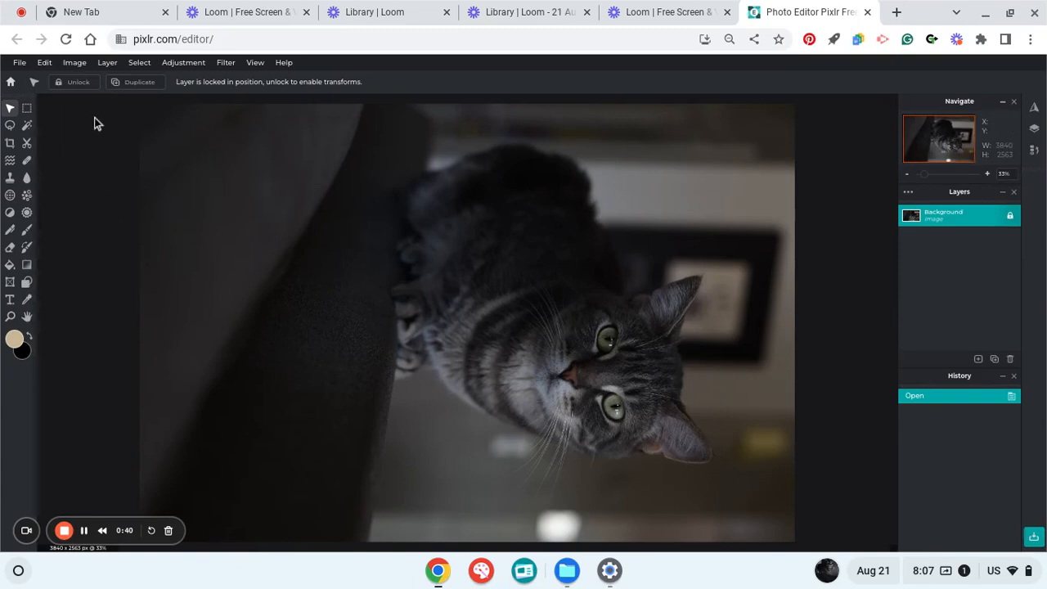
Rotate the canvas counterclockwise so the cat photo stands upright
click(75, 63)
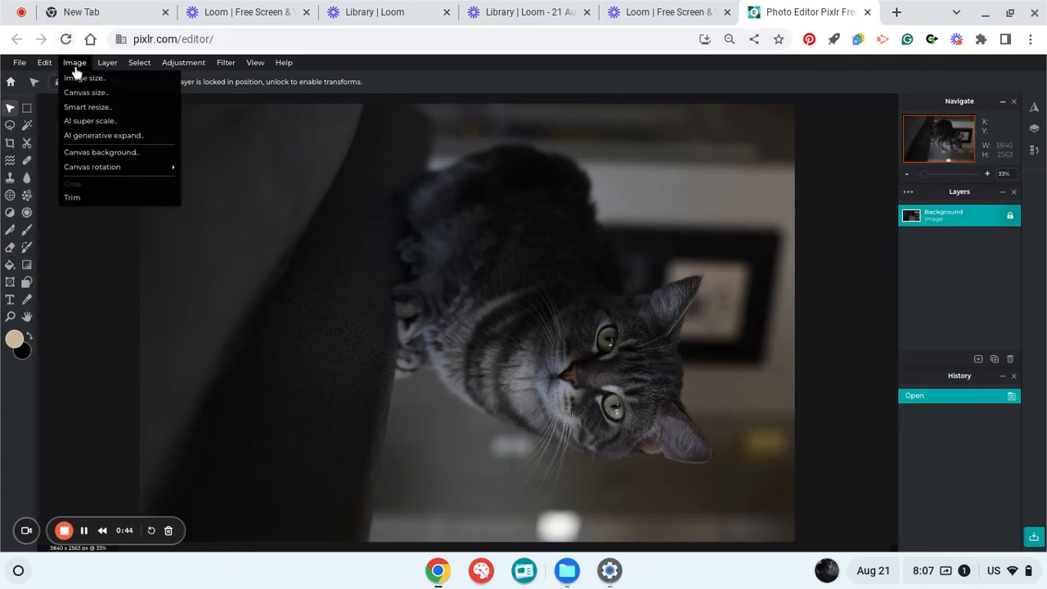
mouse_move(94, 167)
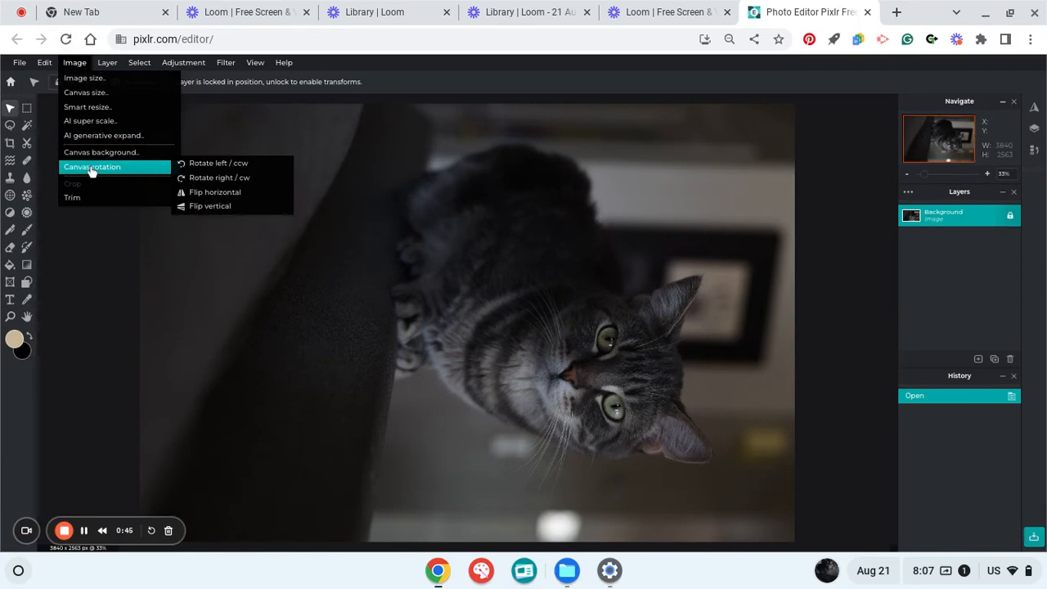
click(205, 167)
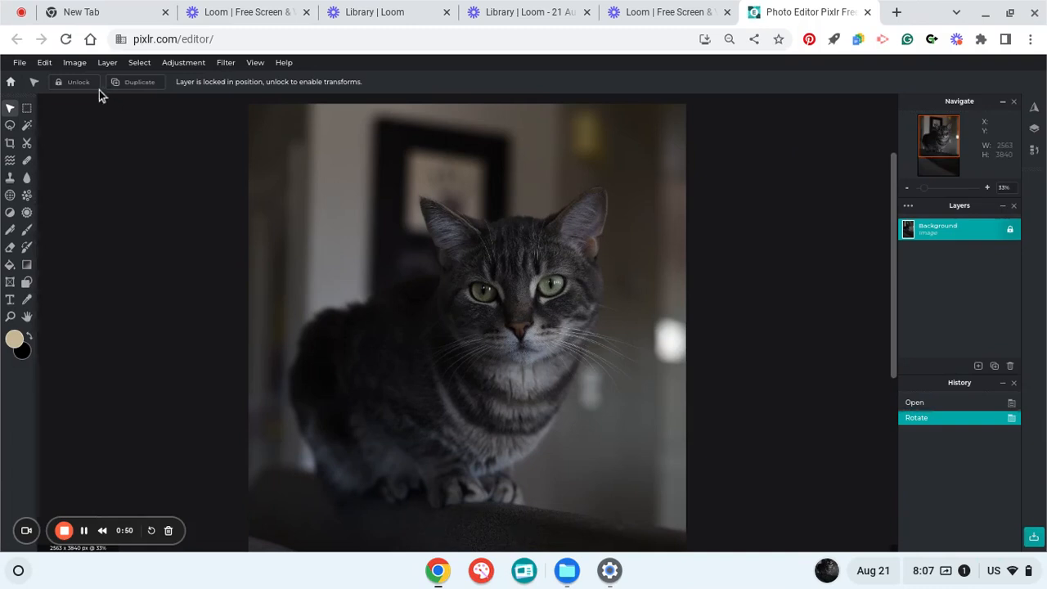
Apply a brightness and contrast adjustment to the photo with brightness 23 and contrast 10
click(185, 68)
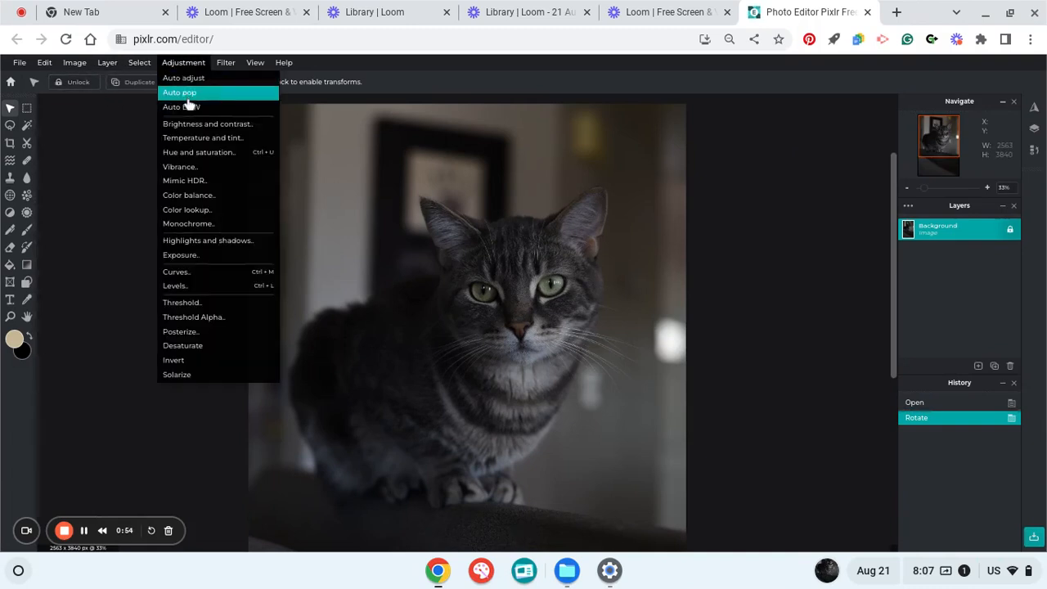
click(186, 125)
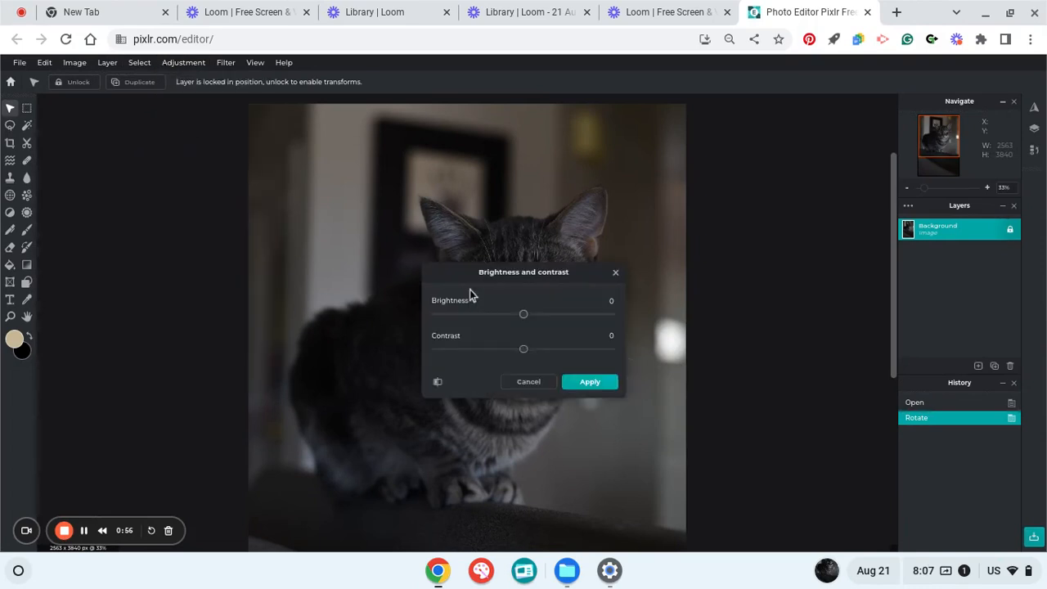
drag(458, 273, 718, 263)
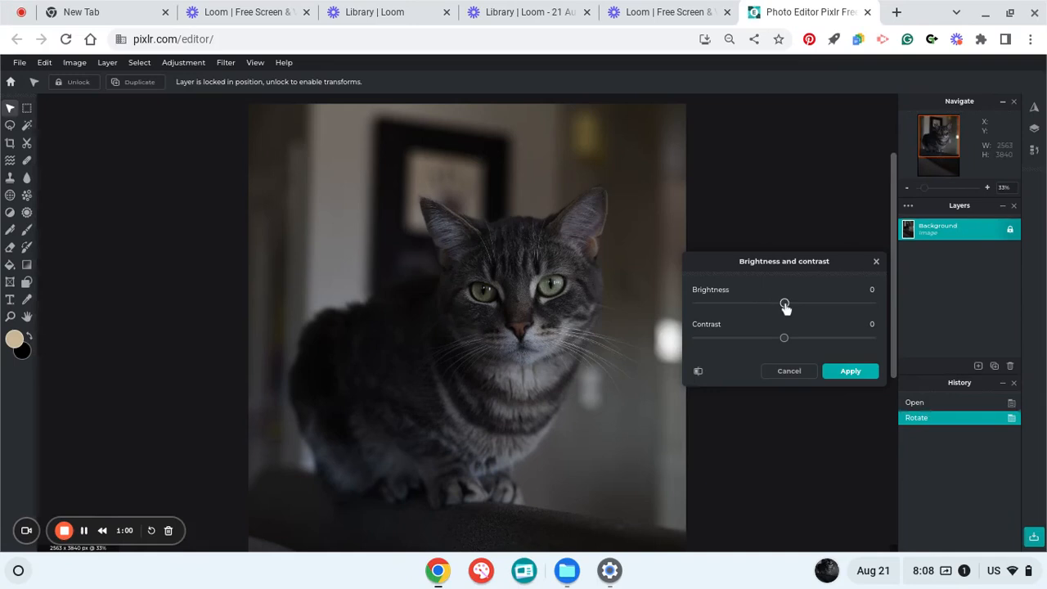
drag(785, 304, 796, 304)
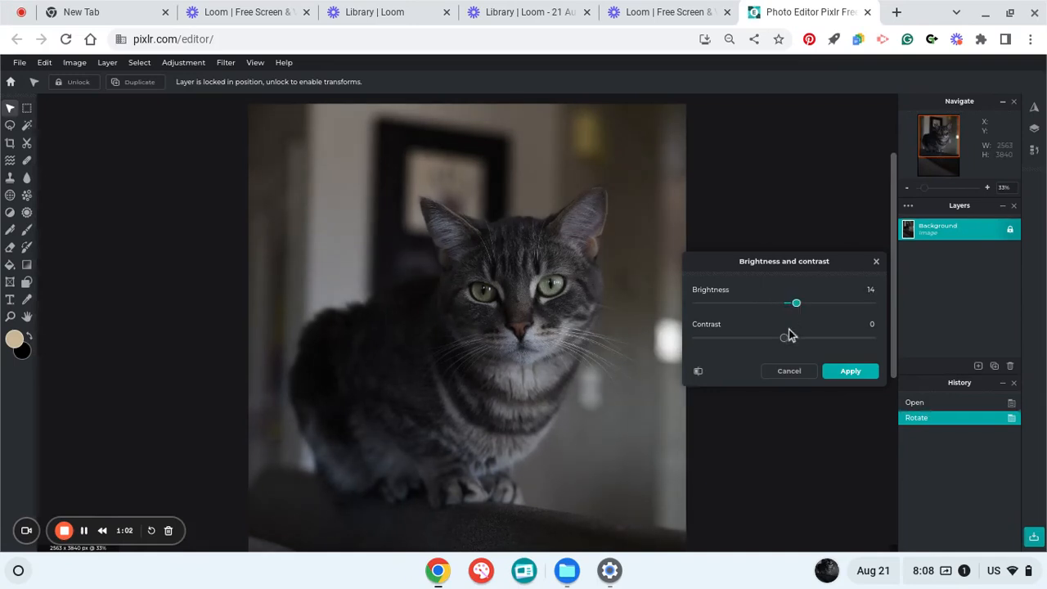
mouse_move(783, 339)
mouse_down()
mouse_move(808, 350)
mouse_move(792, 346)
mouse_up()
drag(799, 310, 793, 344)
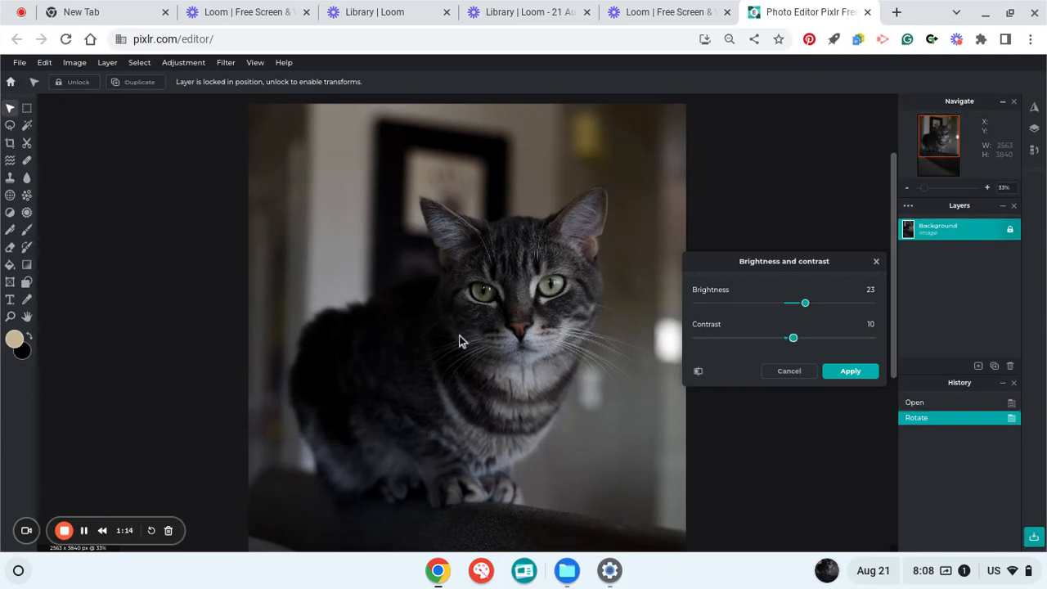
click(849, 372)
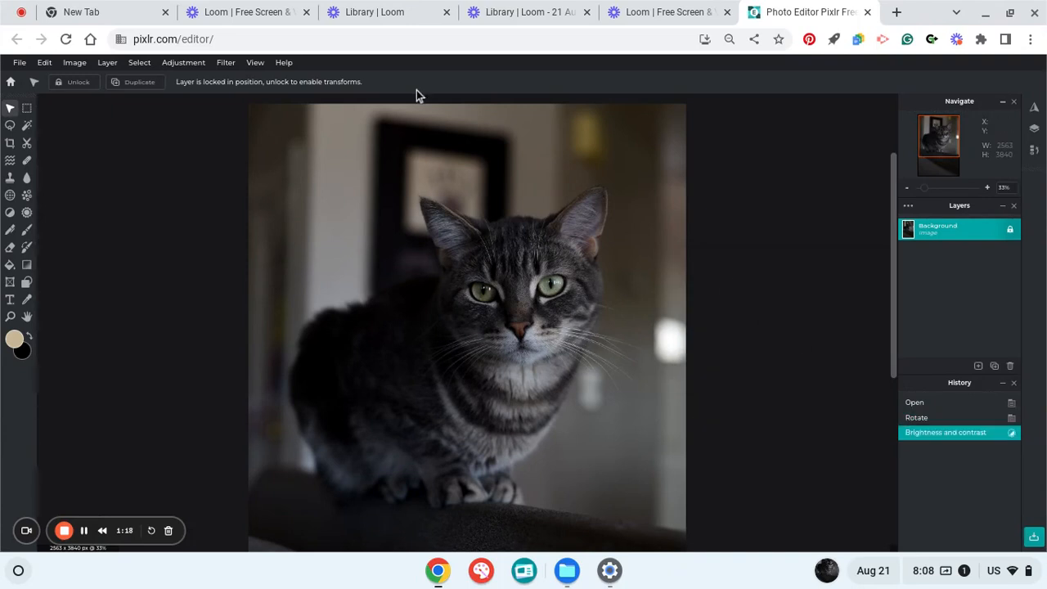
Try a free crop frame of about 795 x 1073 px around the cat's face
click(9, 147)
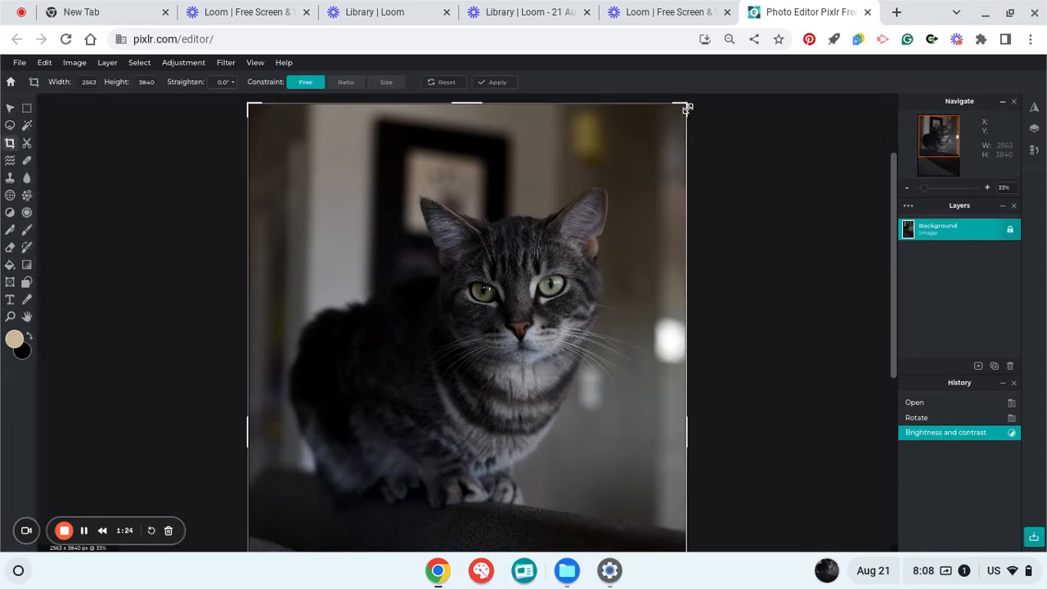
drag(687, 106, 590, 217)
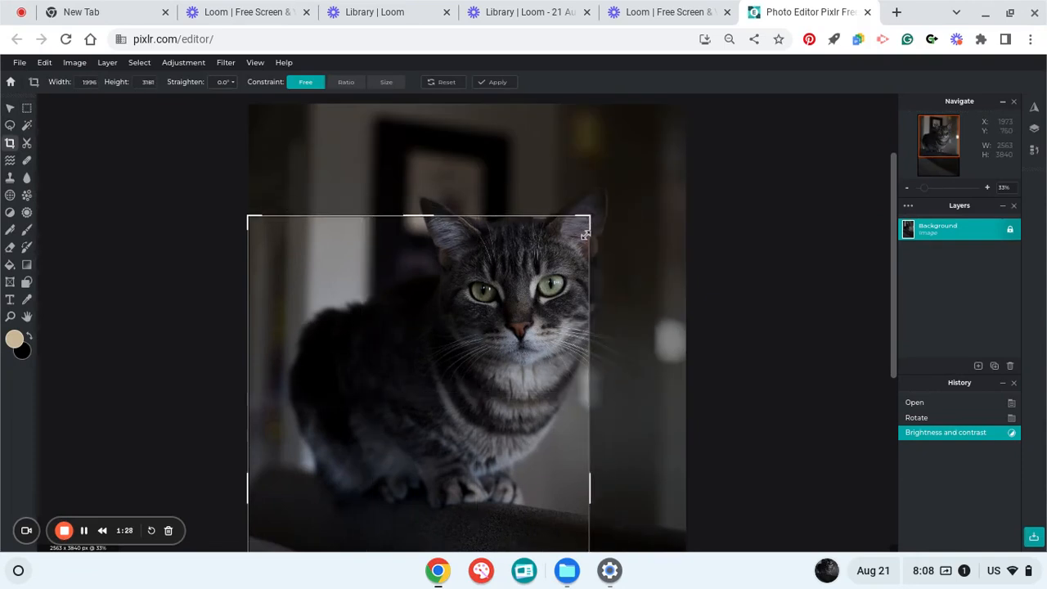
scroll(586, 235, down, 3)
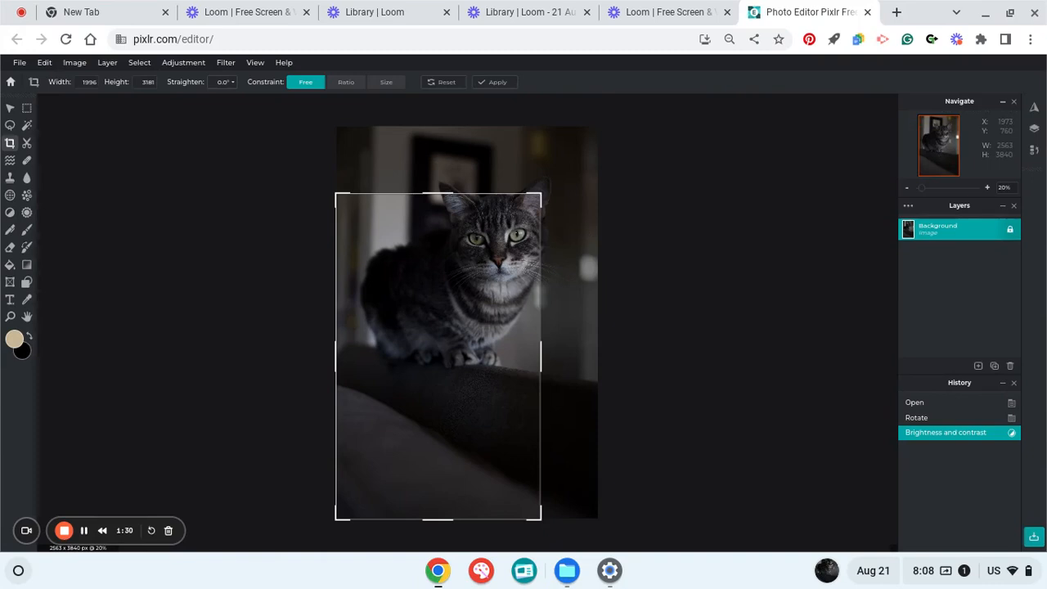
drag(343, 517, 459, 303)
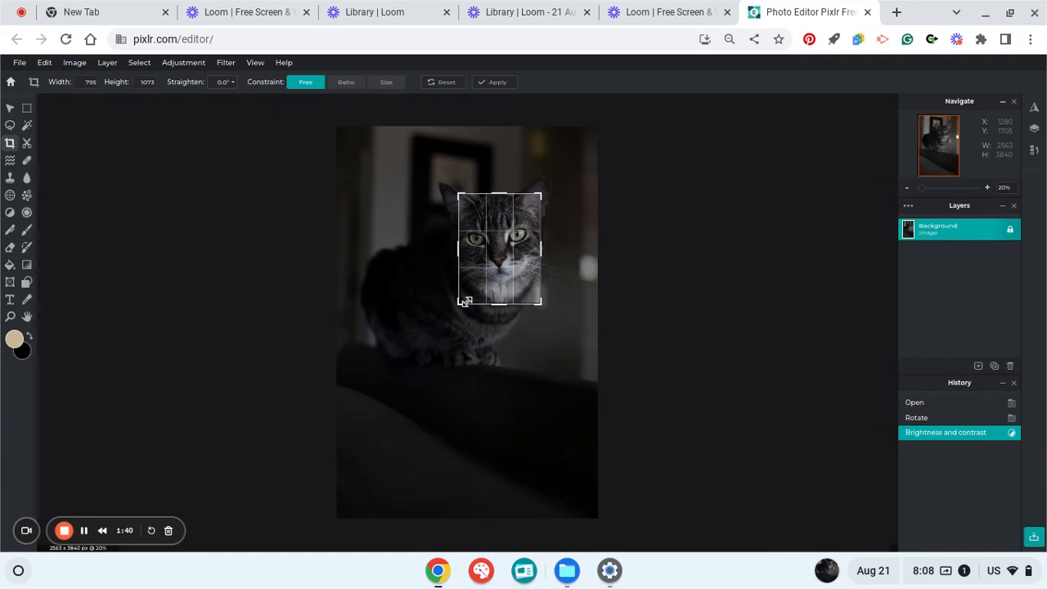
drag(503, 253, 499, 260)
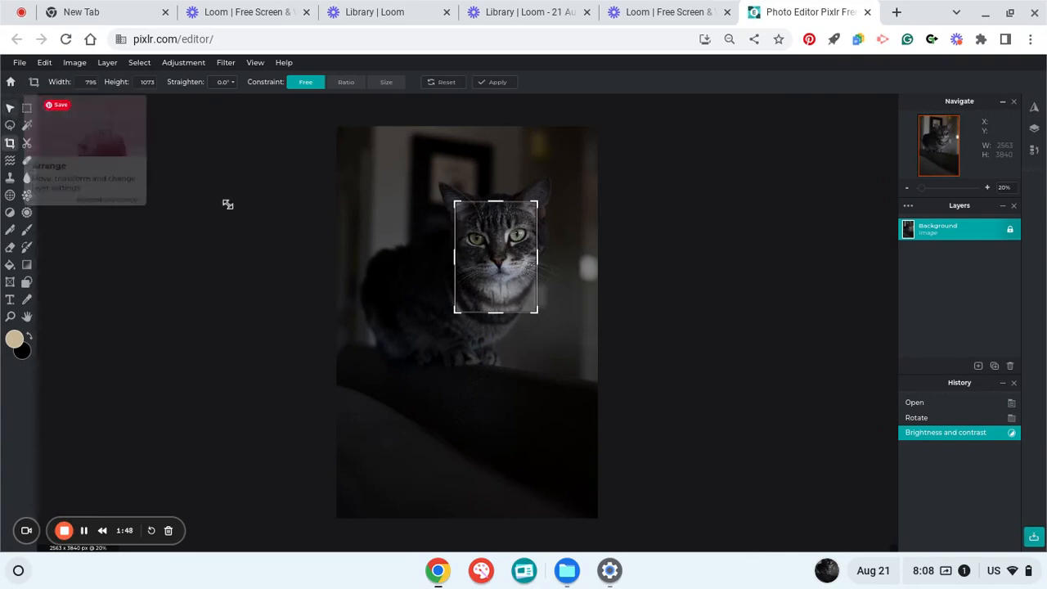
Constrain the crop to a fixed size 3000 px wide by 2400 px high and shrink the crop frame
click(386, 83)
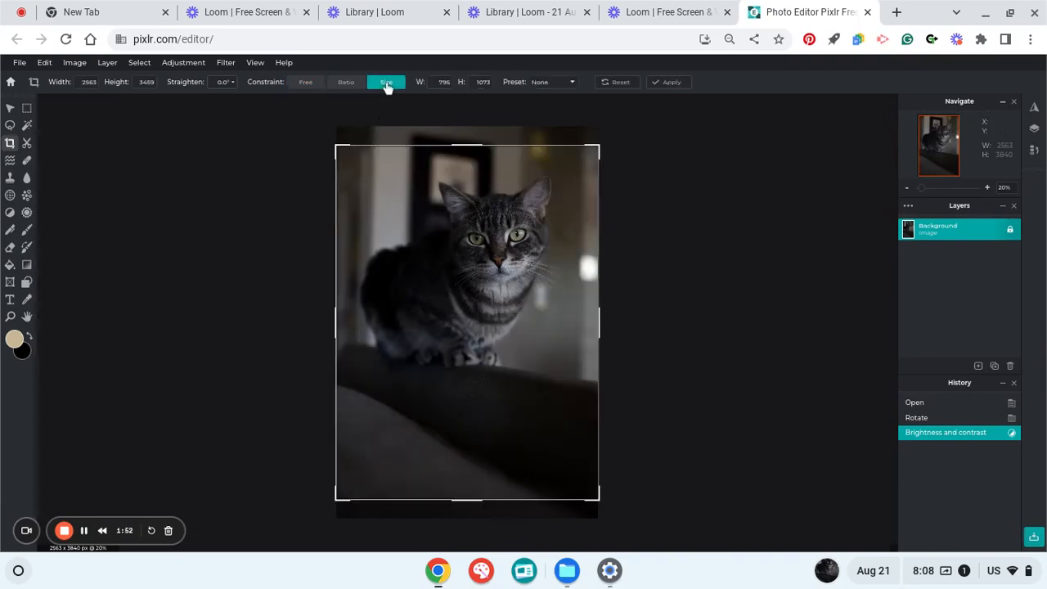
click(439, 82)
text(3000)
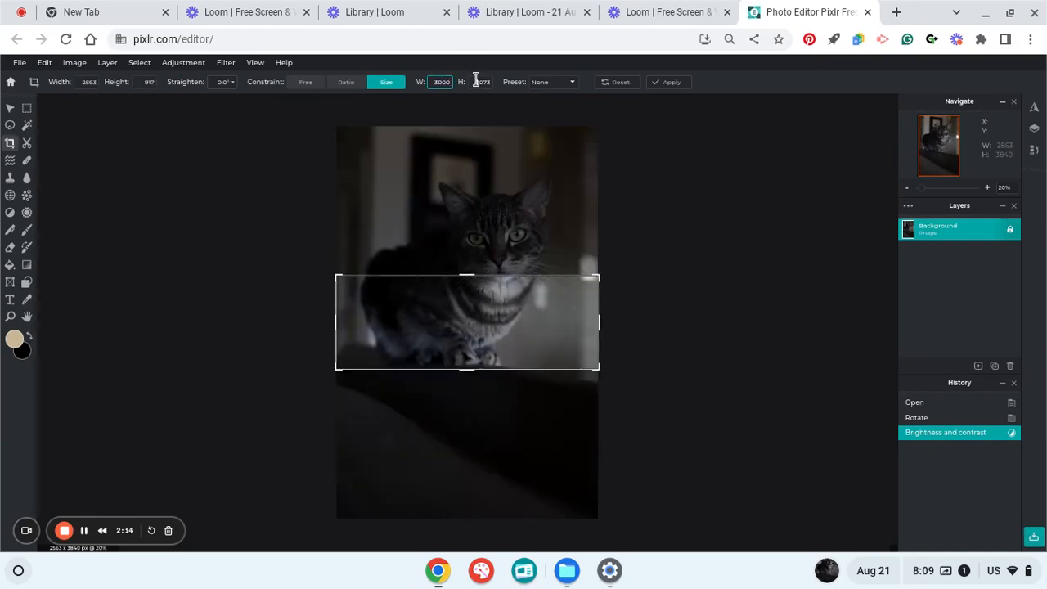
drag(475, 80, 501, 85)
text(2400)
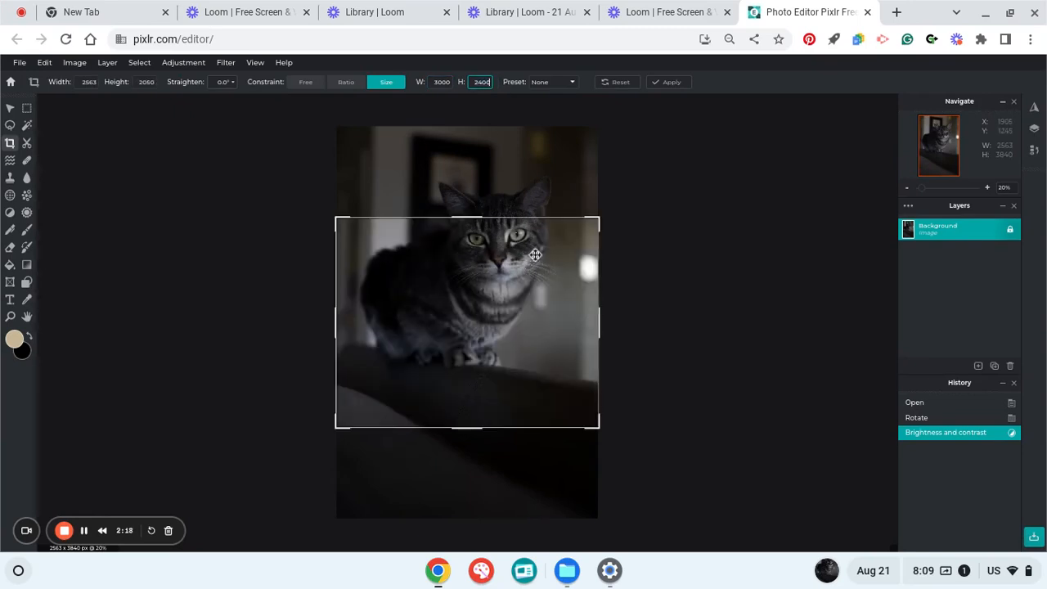
drag(603, 220, 579, 267)
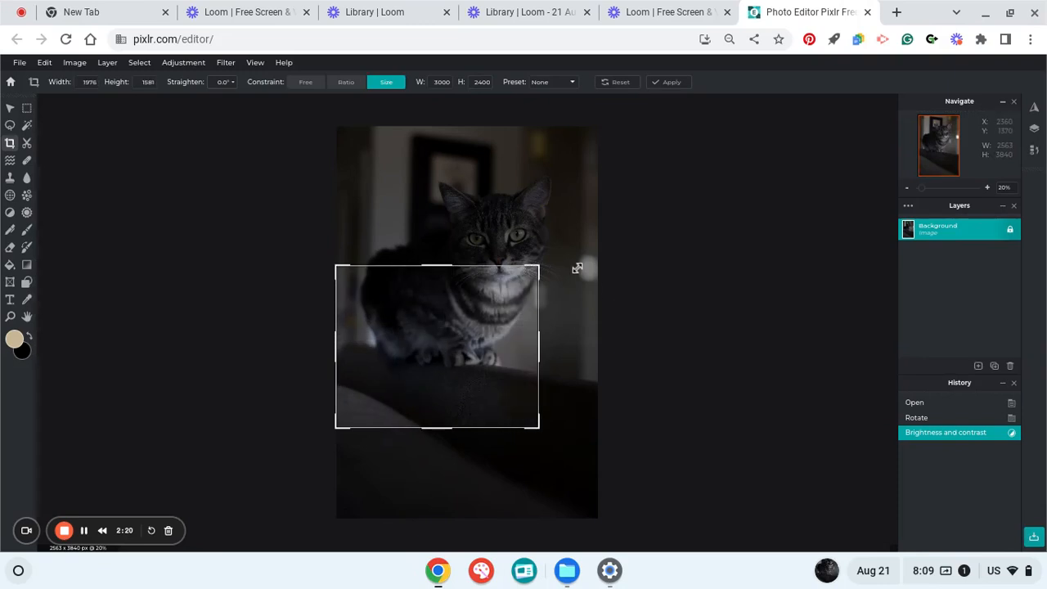
Change the fixed crop size to portrait, 2400 px wide by 3000 px high
click(438, 82)
text(2400)
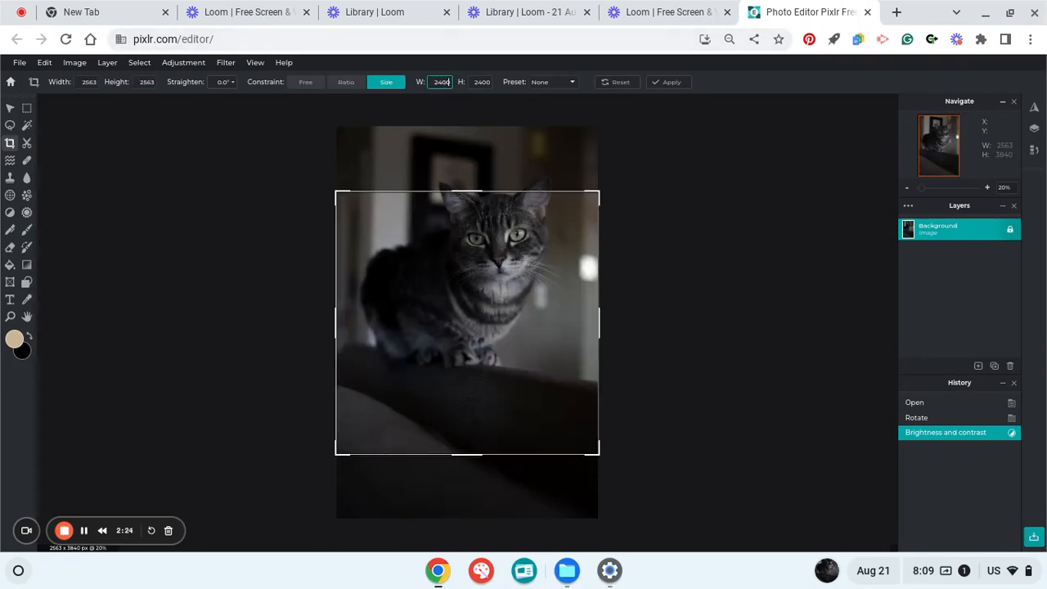
click(482, 82)
text(3000)
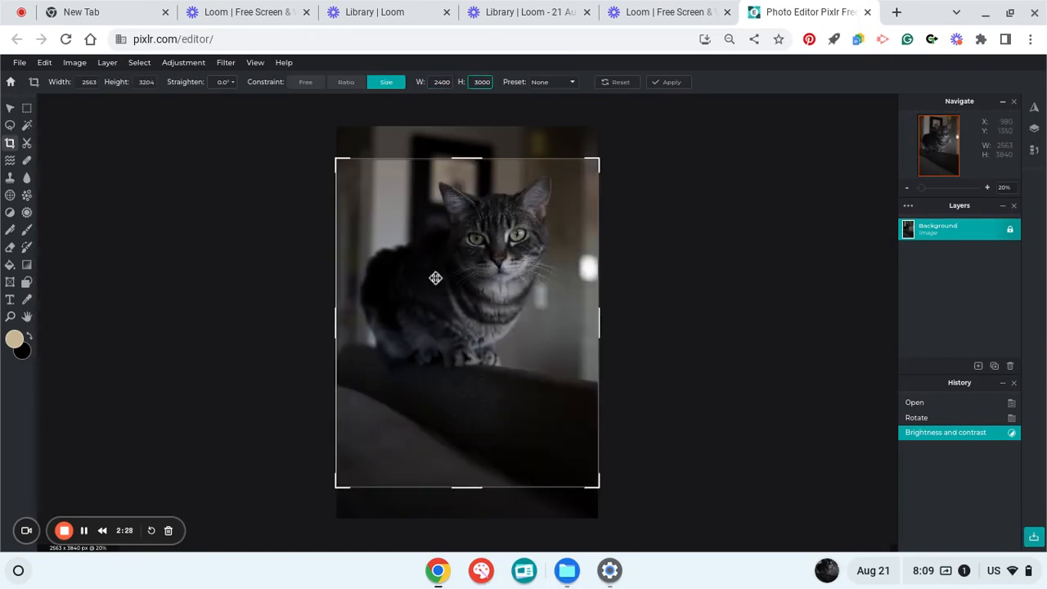
Fit the crop frame to the cat's face at about 890 x 1113 px and apply the crop
drag(339, 488, 438, 337)
drag(598, 159, 544, 205)
drag(519, 269, 517, 256)
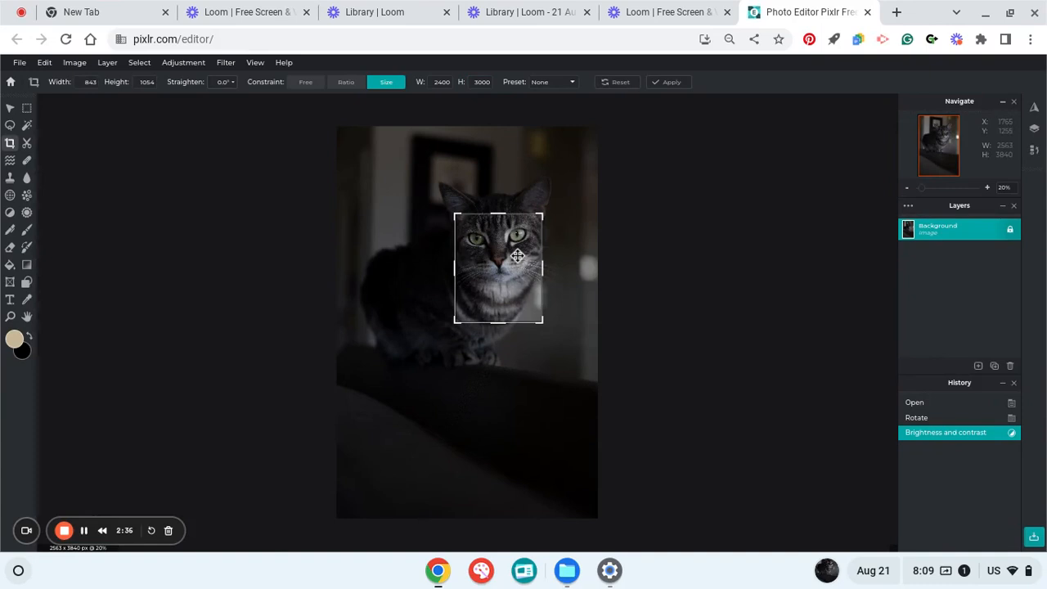
scroll(516, 256, up, 2)
drag(532, 261, 529, 242)
drag(551, 327, 542, 313)
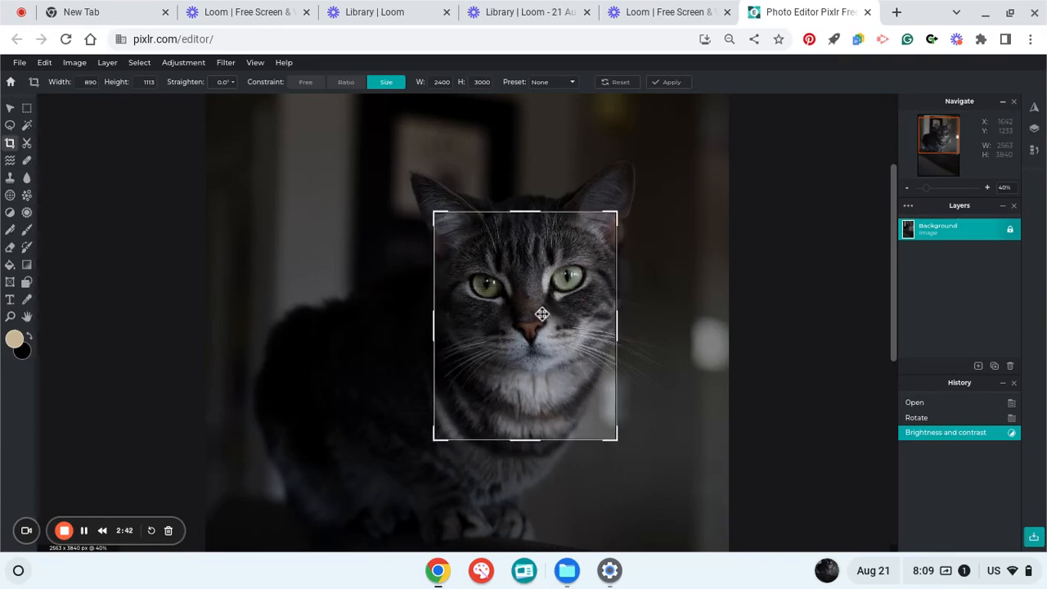
click(12, 112)
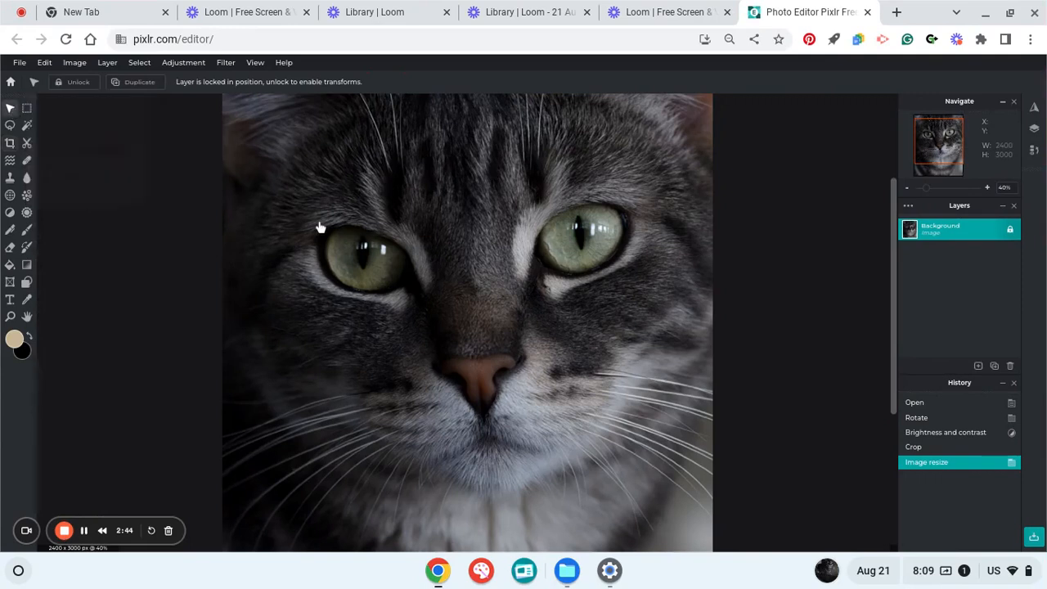
Save the cropped photo as a high-quality JPG in My Drive under the name Copy of DSC_0004.editedjpg
click(19, 64)
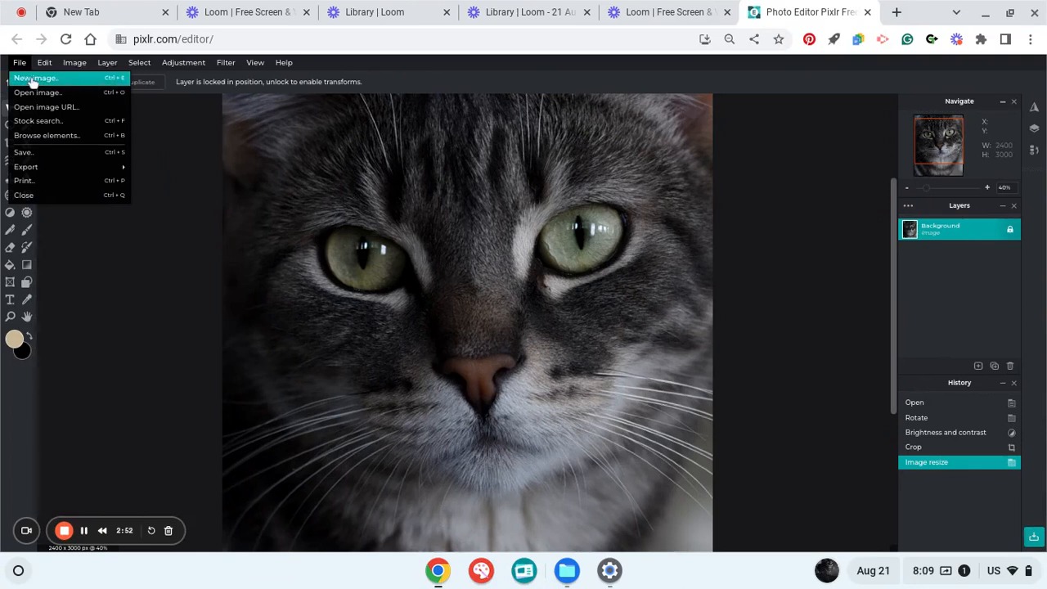
click(37, 156)
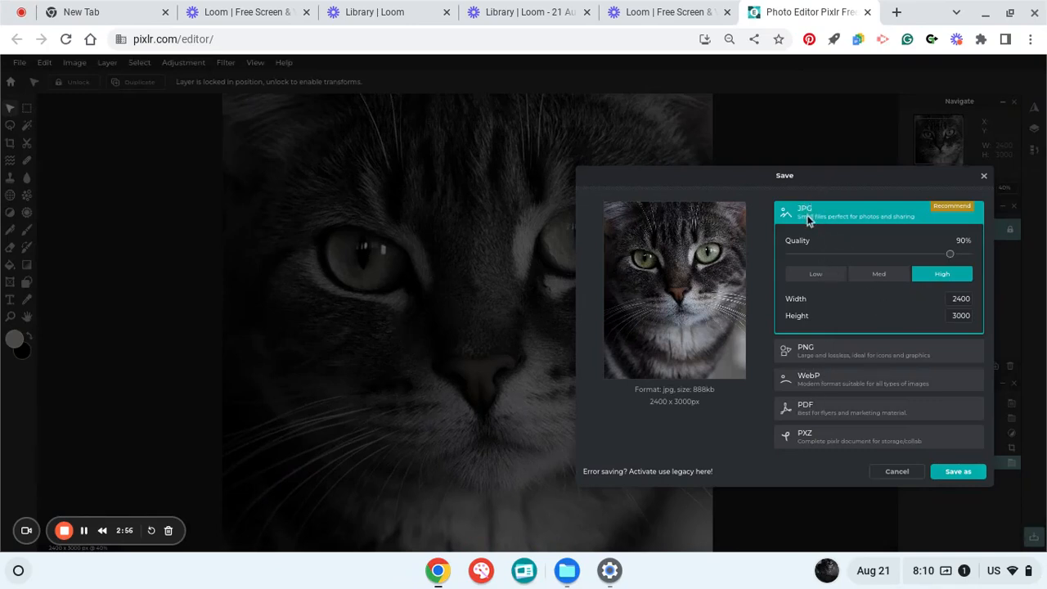
click(968, 476)
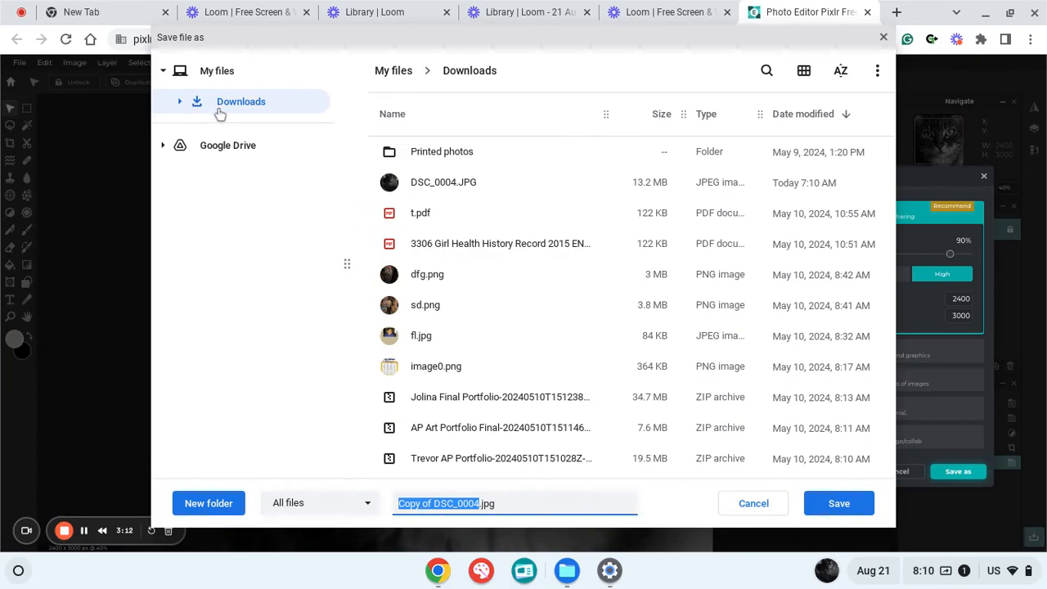
click(228, 155)
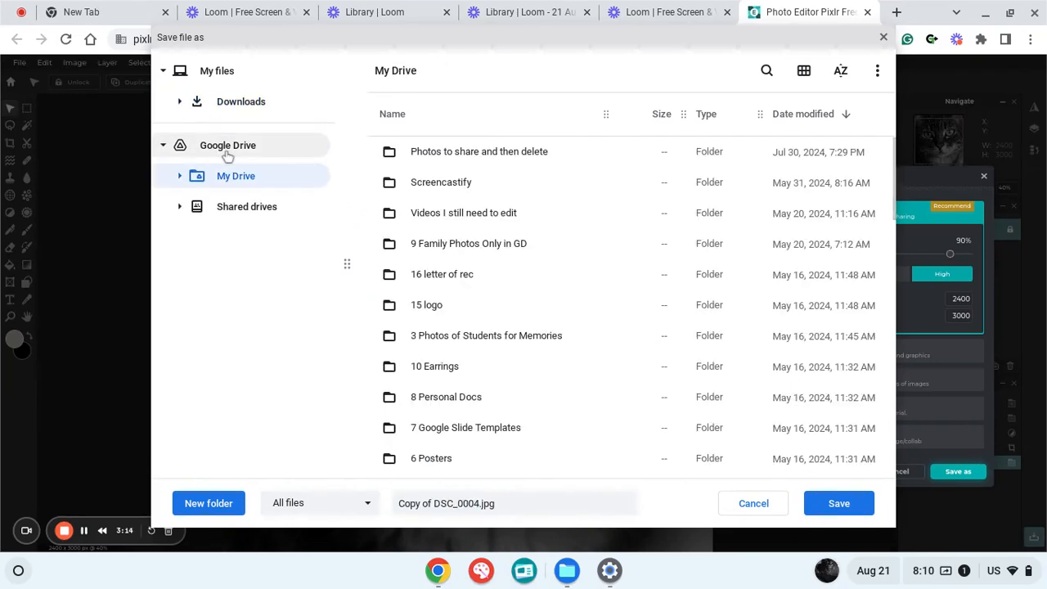
click(481, 504)
click(481, 504)
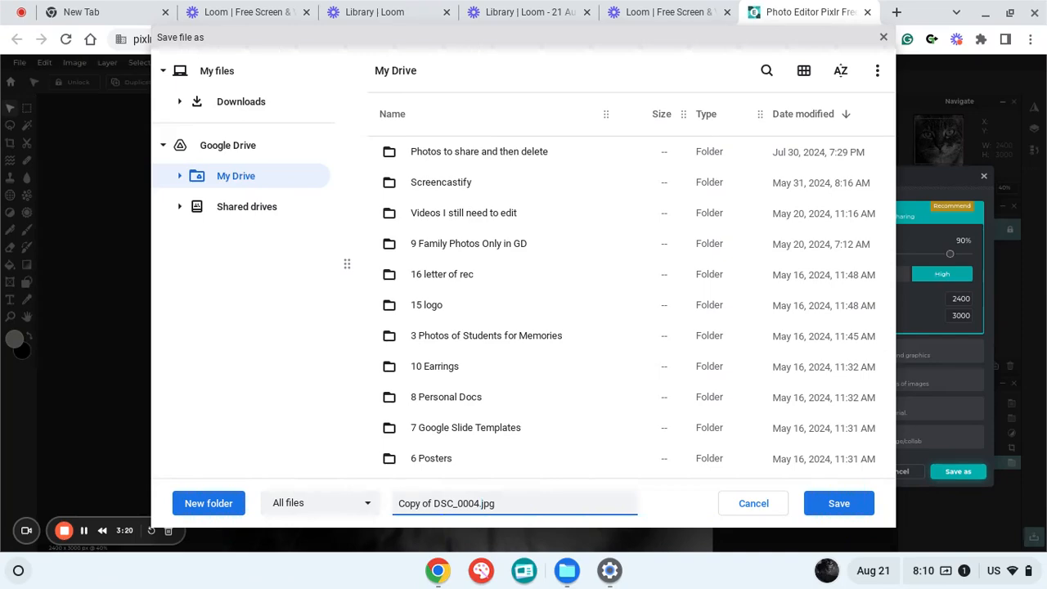
text(.edited)
click(826, 509)
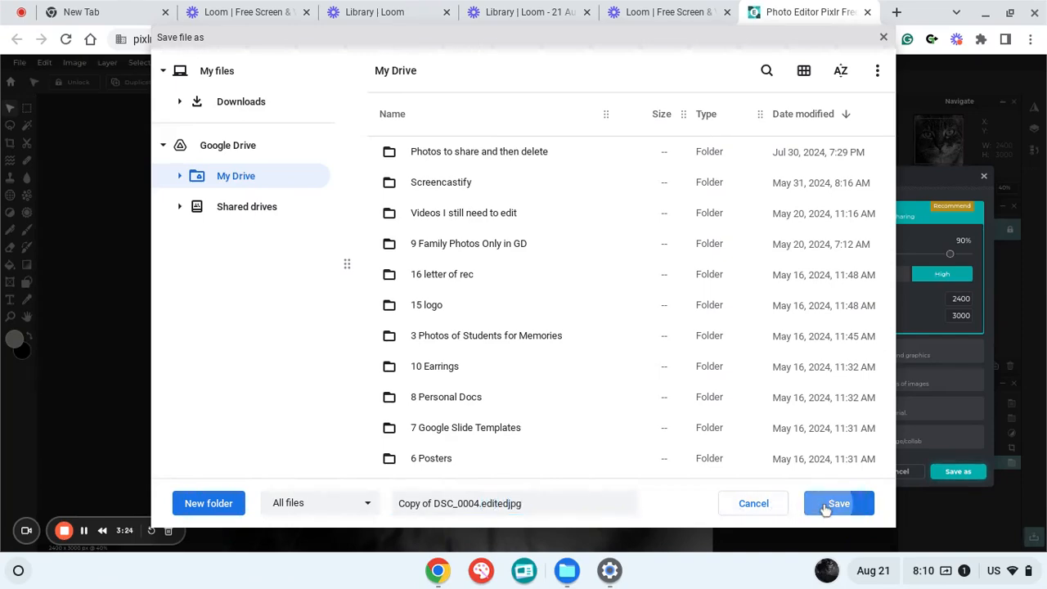